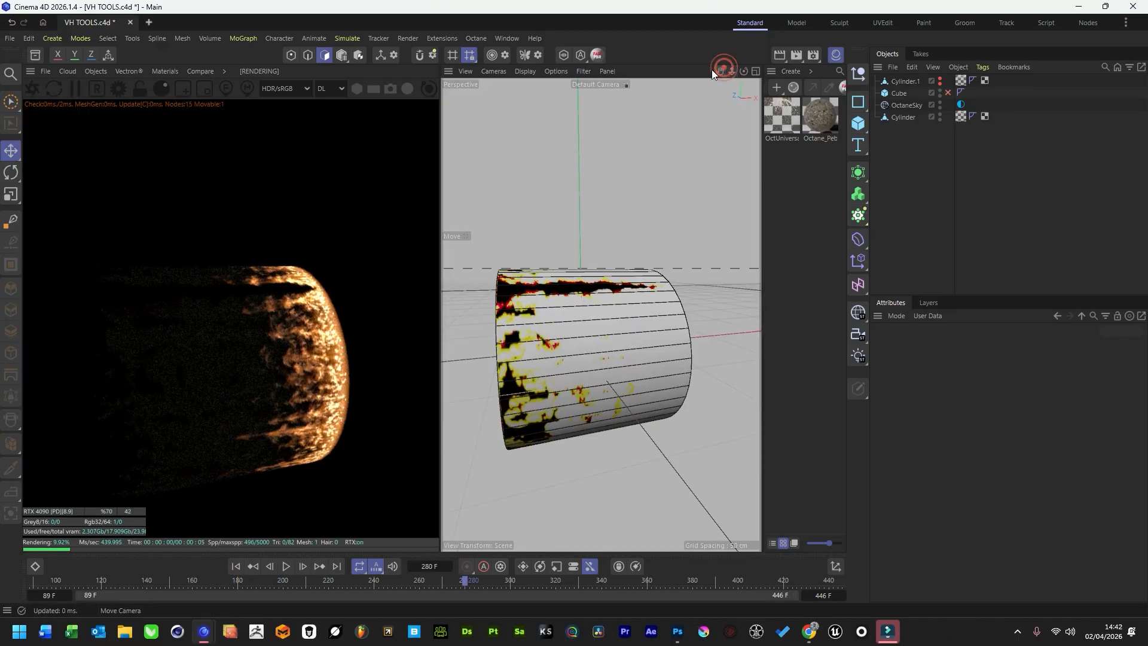
Open the OctUniversal1 material's node graph and display the animation settings of the image texture feeding albedo and emission.
drag(712, 72, 721, 70)
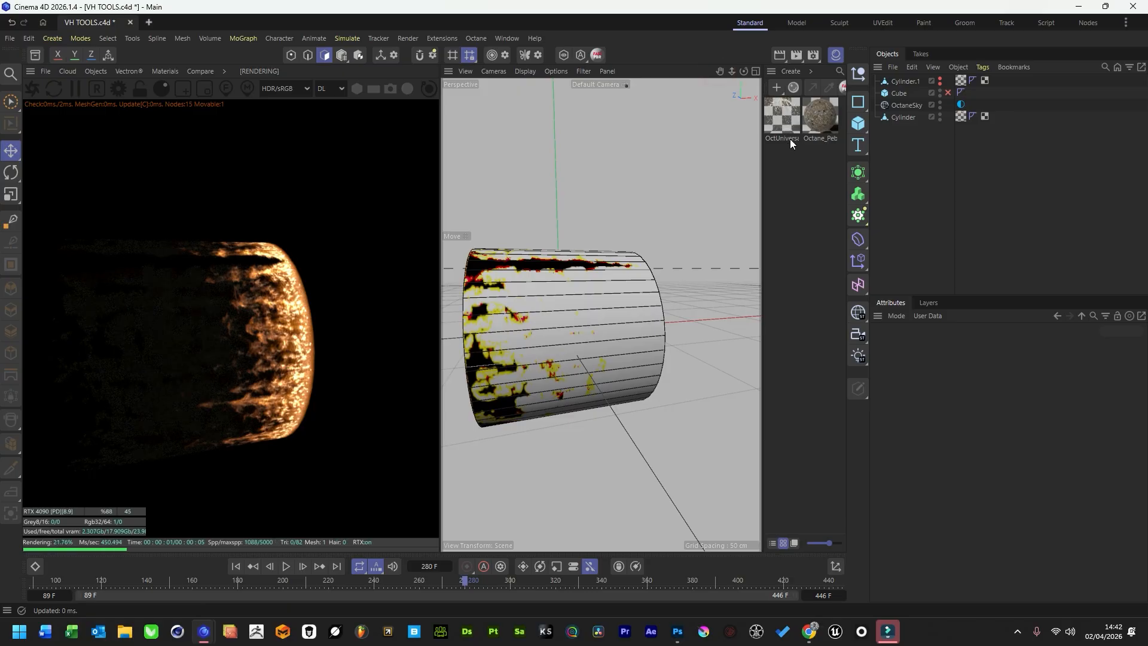
click(779, 121)
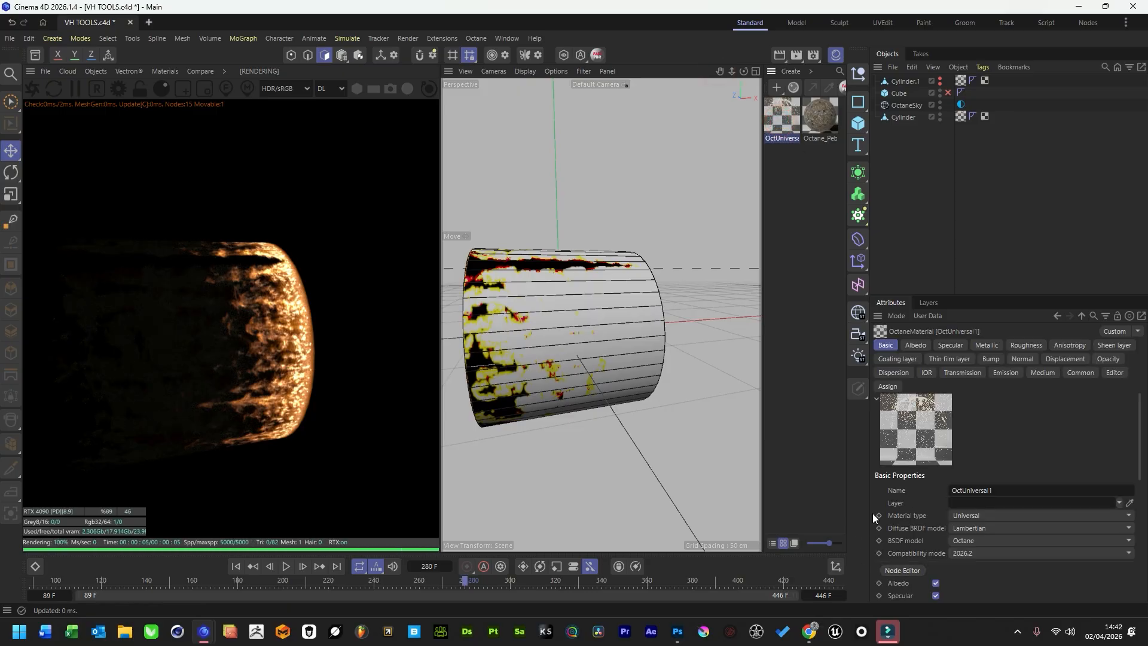
click(903, 571)
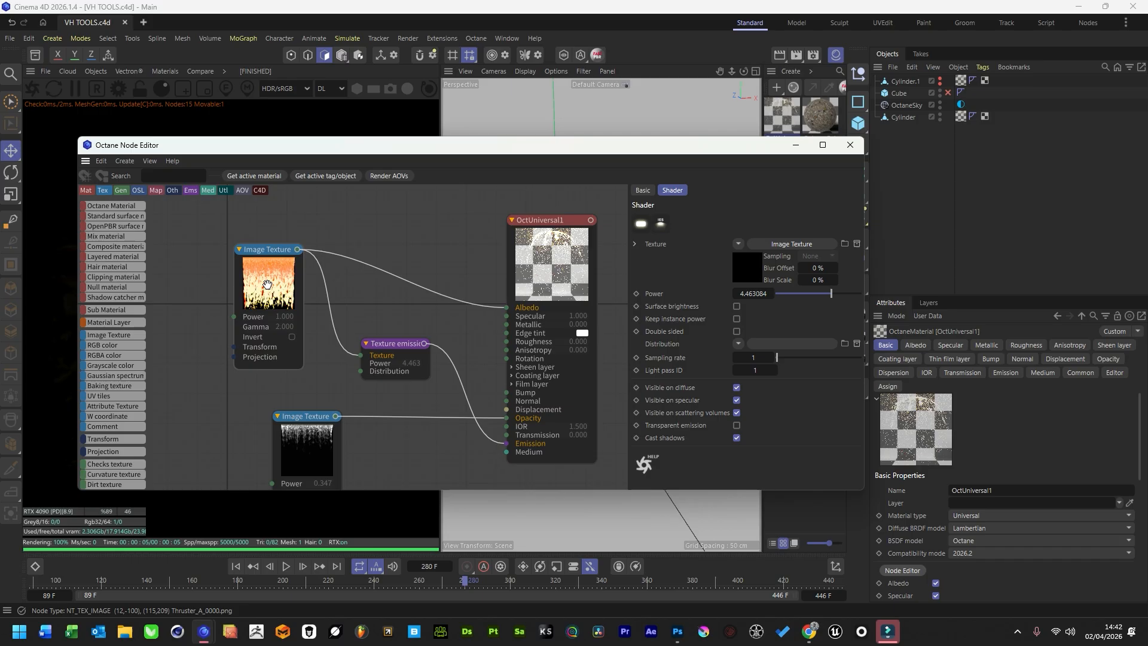
click(265, 281)
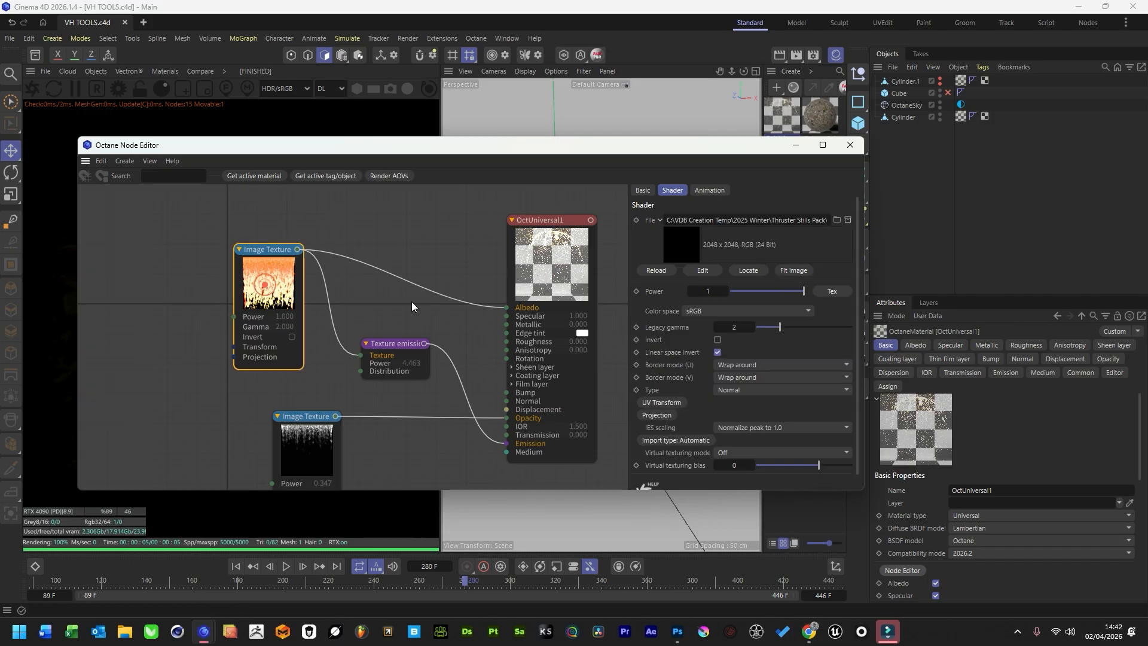
drag(864, 490, 987, 580)
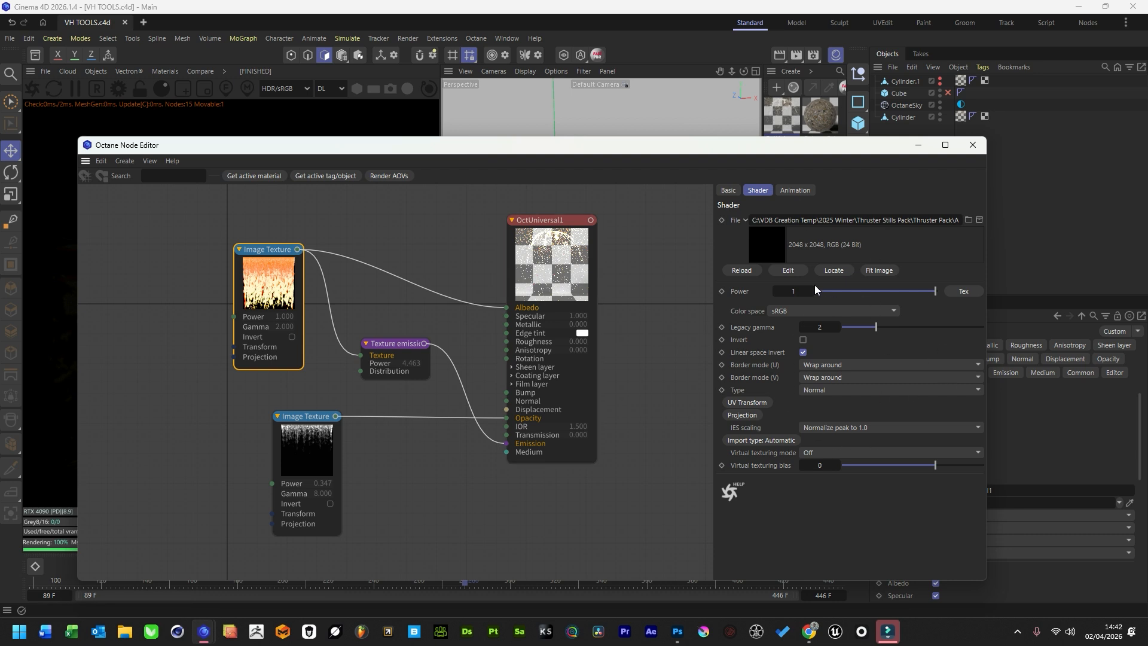
click(796, 190)
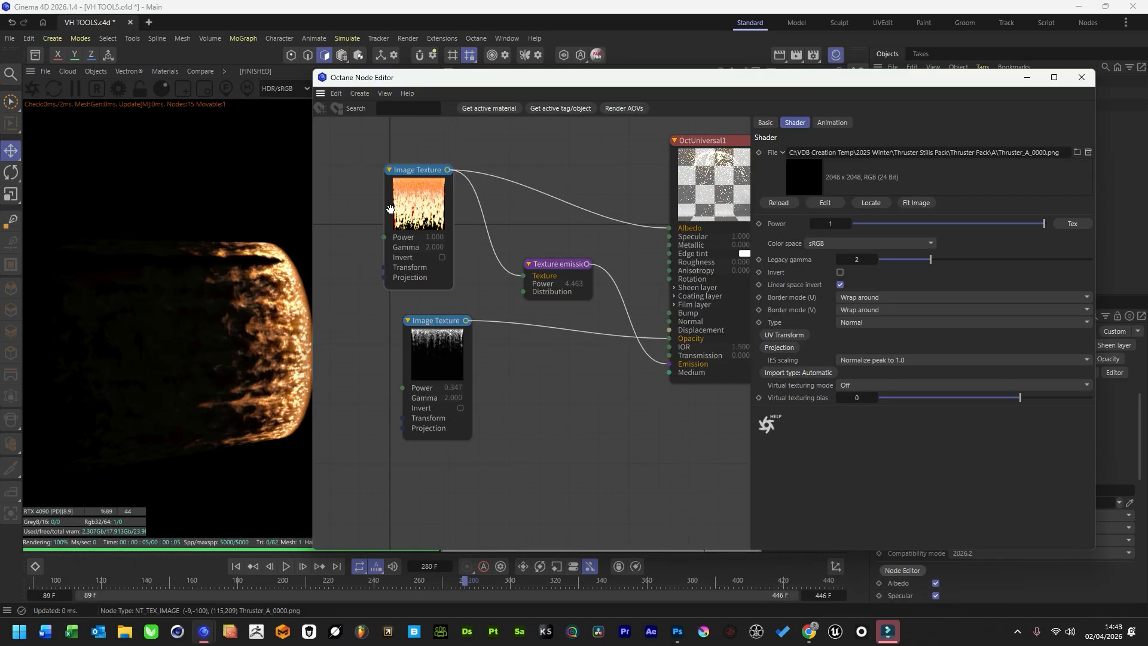
Set the opacity image texture's power to 0.6 and the texture emission's power to 5.
click(449, 352)
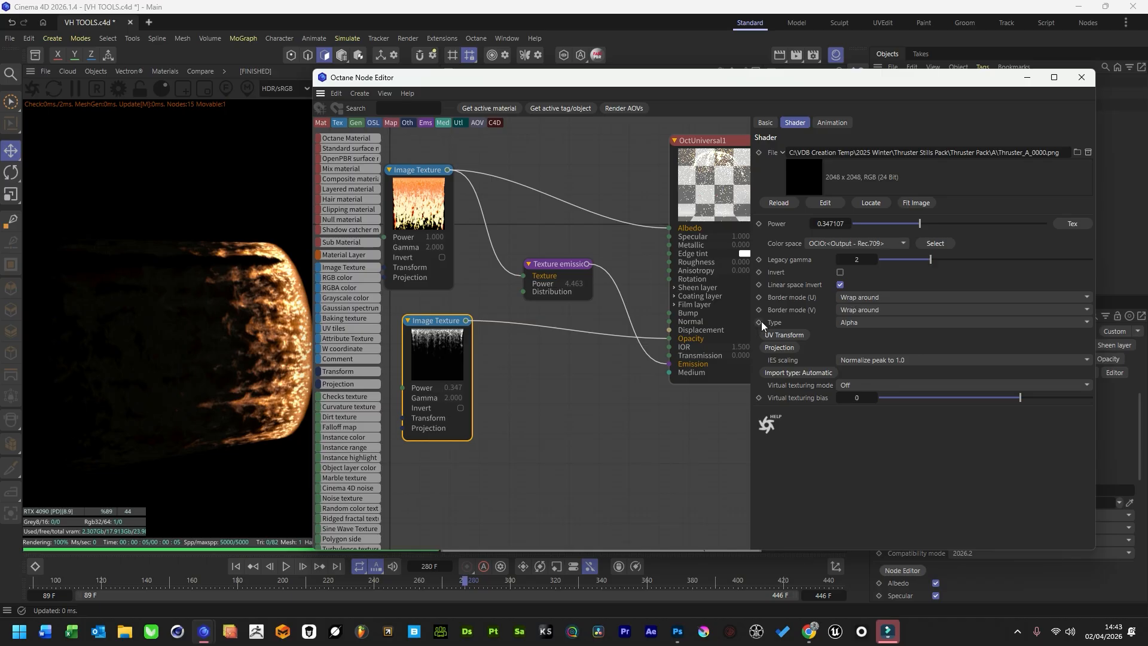
drag(920, 223, 981, 227)
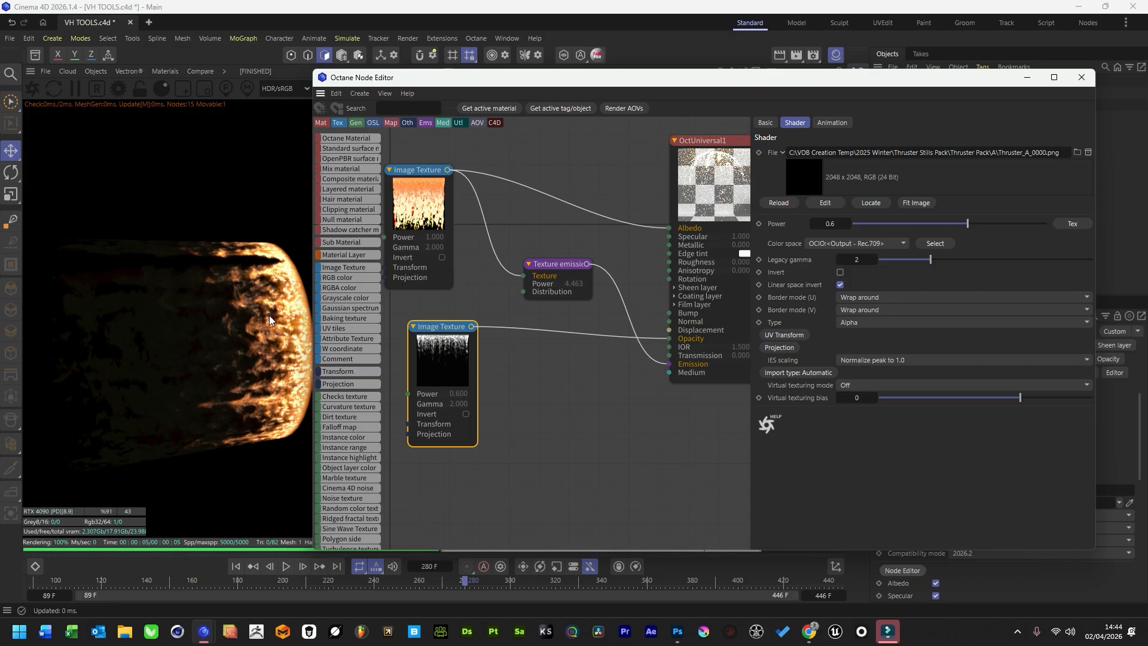
click(562, 267)
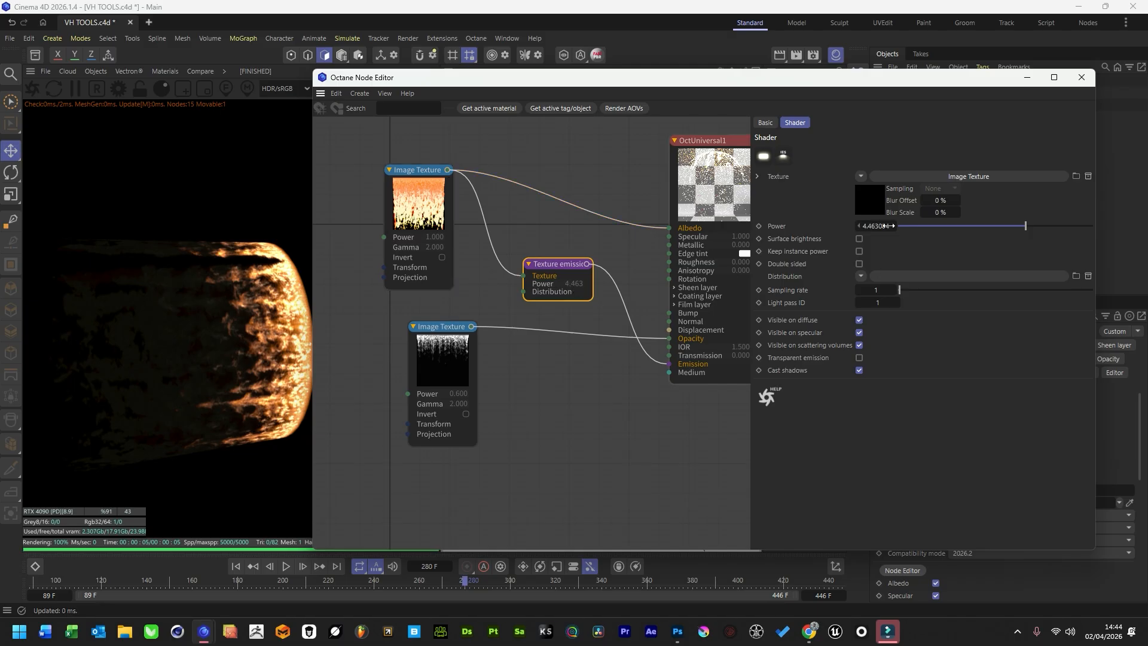
mouse_move(1041, 224)
mouse_down()
mouse_move(1056, 226)
mouse_move(1020, 227)
mouse_up()
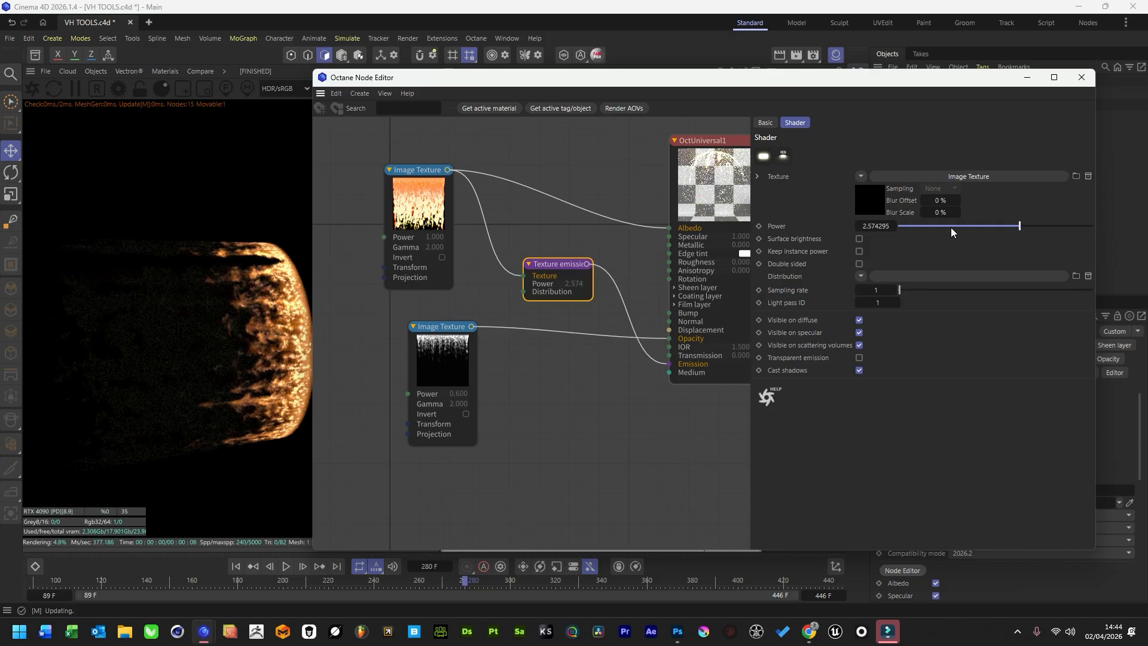
text(5)
key(Return)
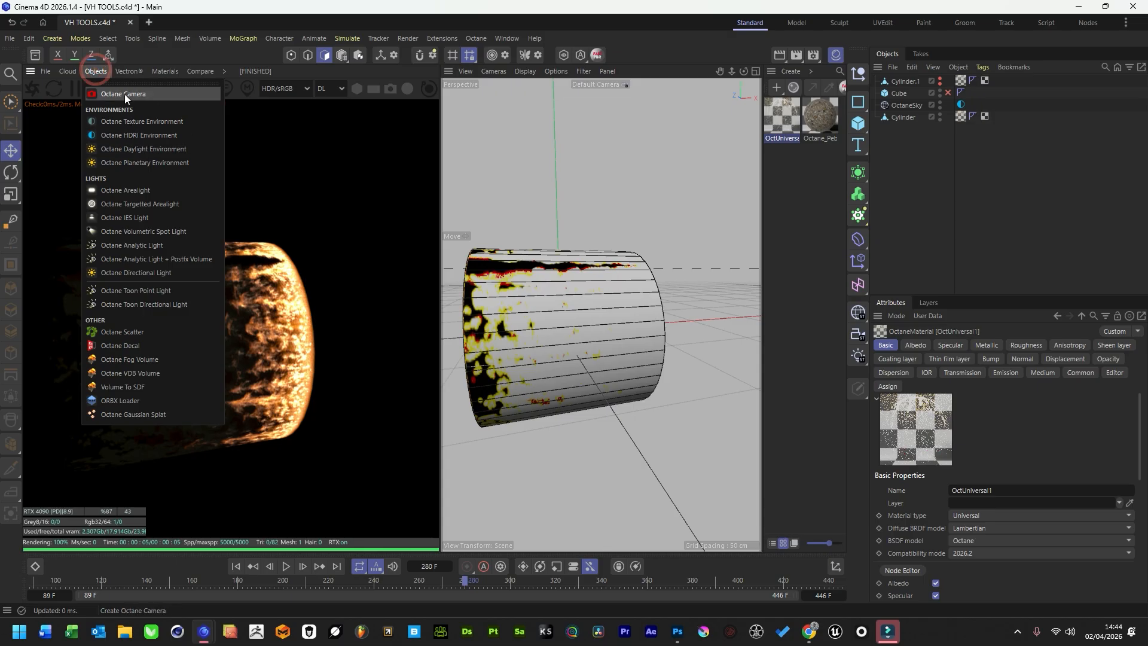
Add an Octane camera, make it active, and raise its post-processing bloom power to about 71.3.
click(125, 95)
click(962, 80)
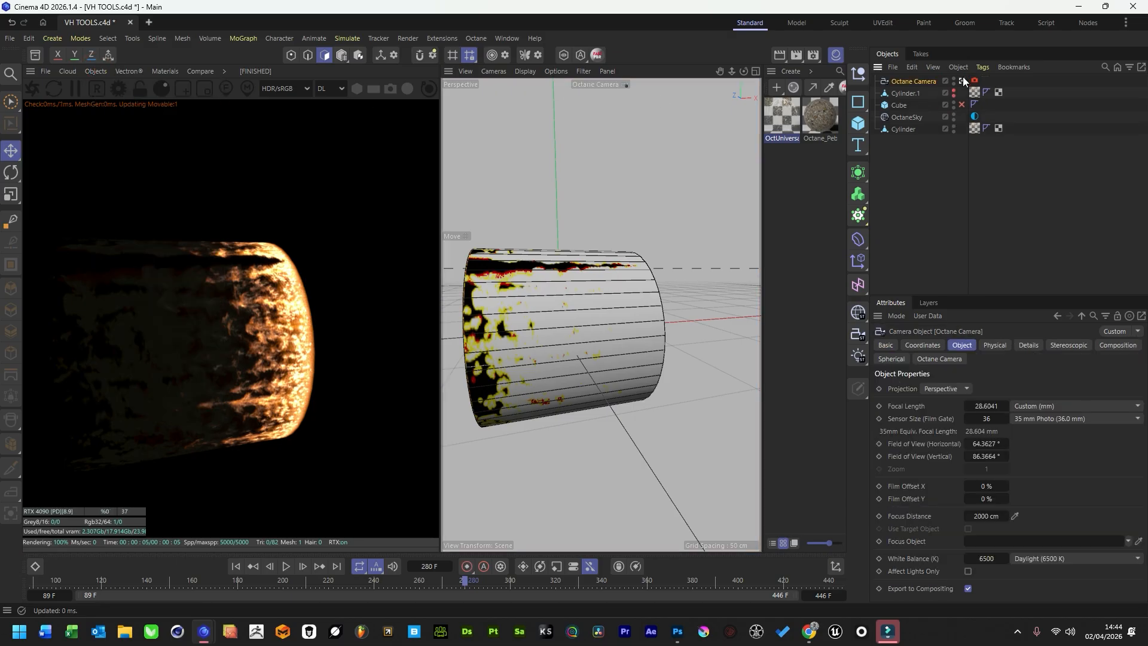
click(948, 359)
click(1043, 388)
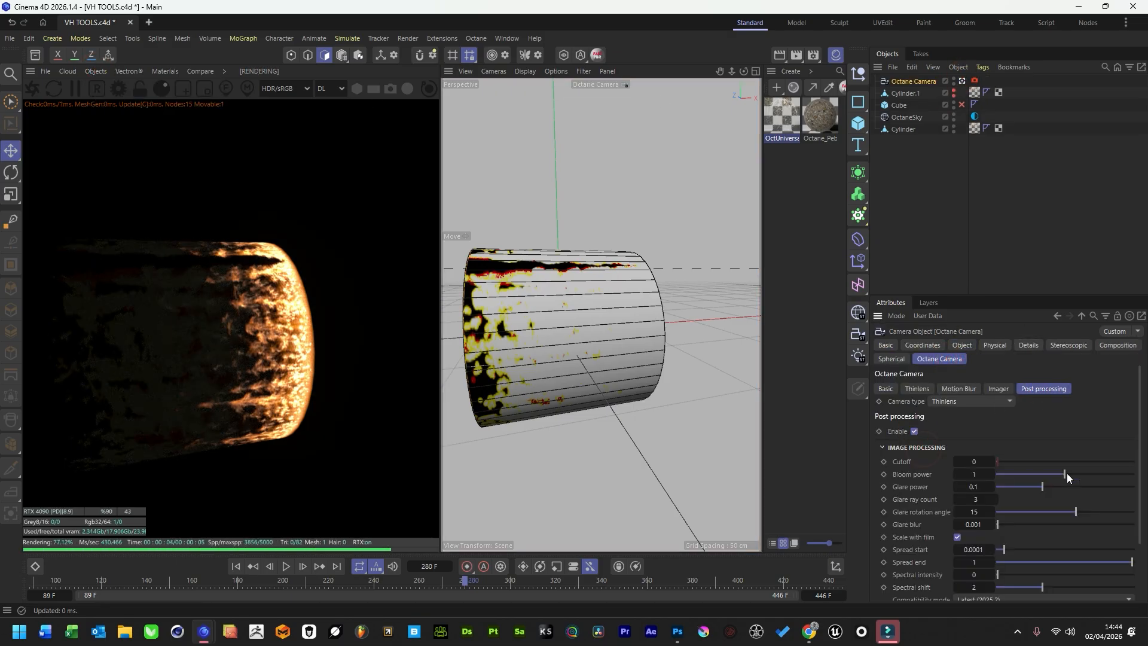
drag(1064, 474, 1106, 474)
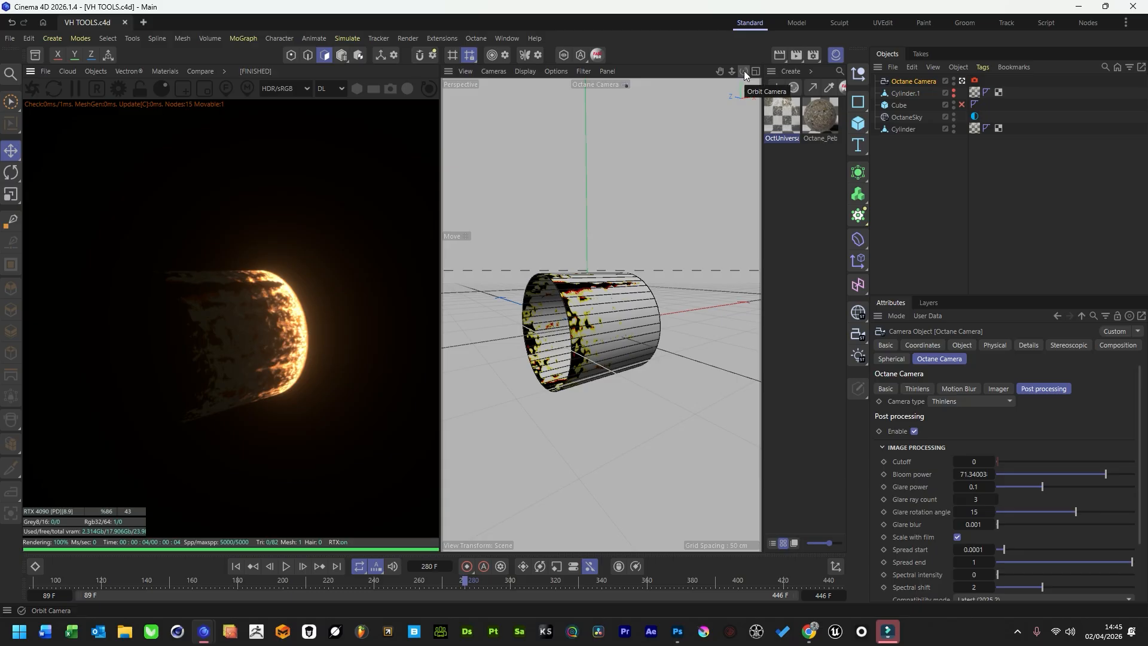
Replace the hidden Cylinder.1 with a fresh visible duplicate of Cylinder.
mouse_move(743, 70)
mouse_down()
mouse_move(712, 72)
mouse_move(714, 30)
mouse_move(730, 49)
mouse_move(795, 58)
mouse_move(737, 67)
mouse_move(759, 70)
mouse_up()
drag(724, 71, 762, 71)
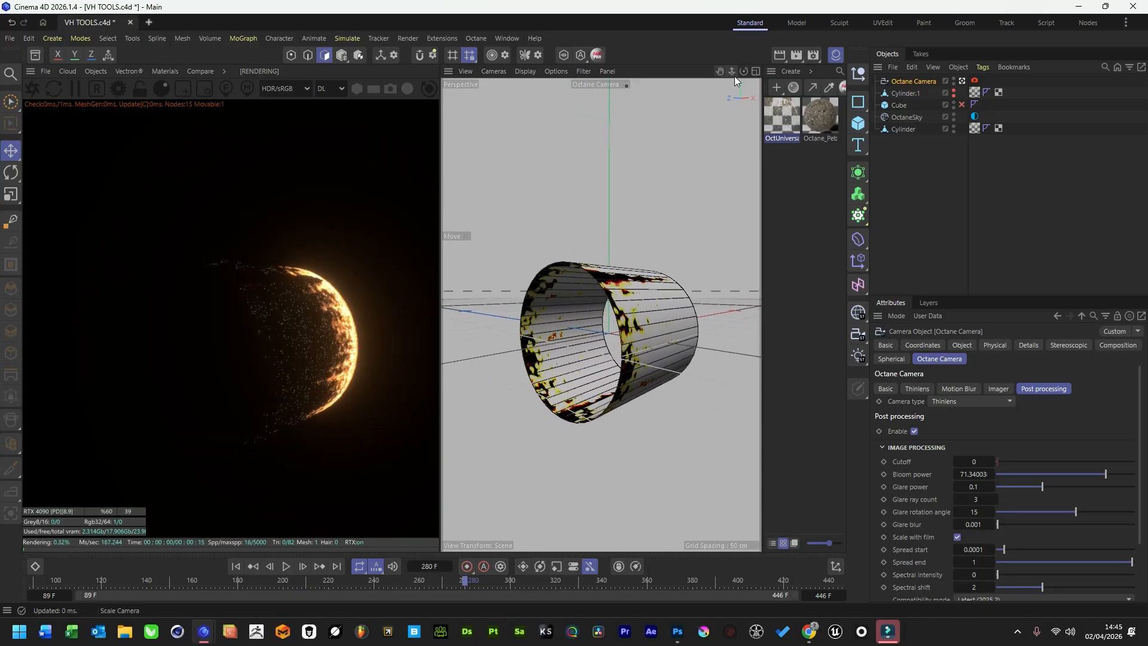
click(895, 121)
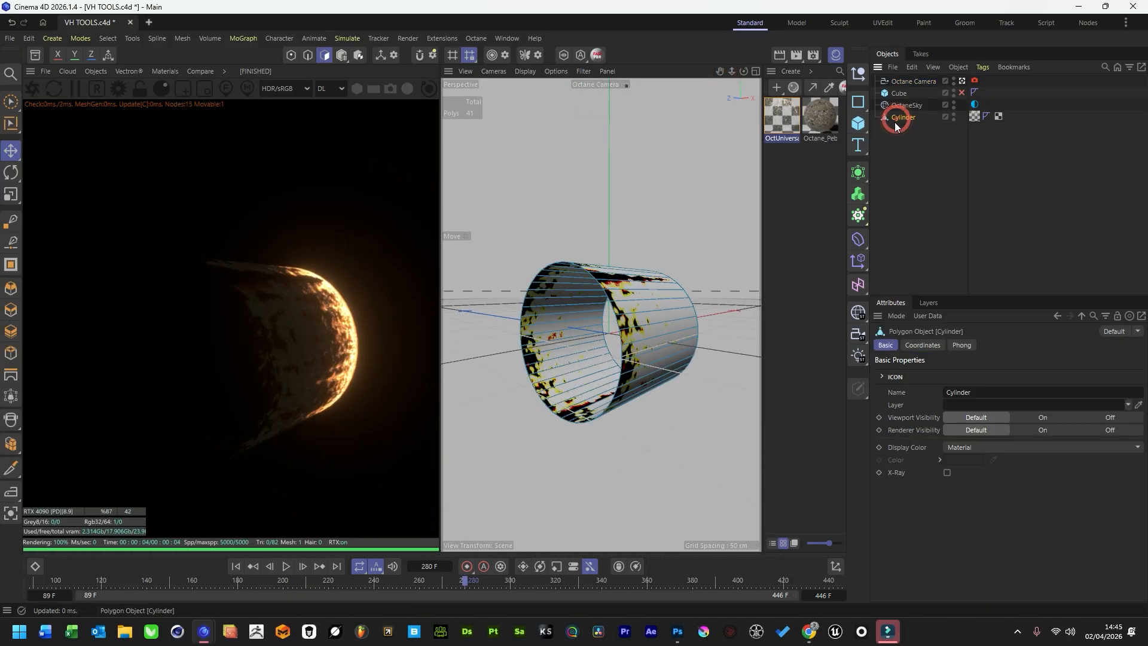
key(ctrl+c)
key(ctrl+v)
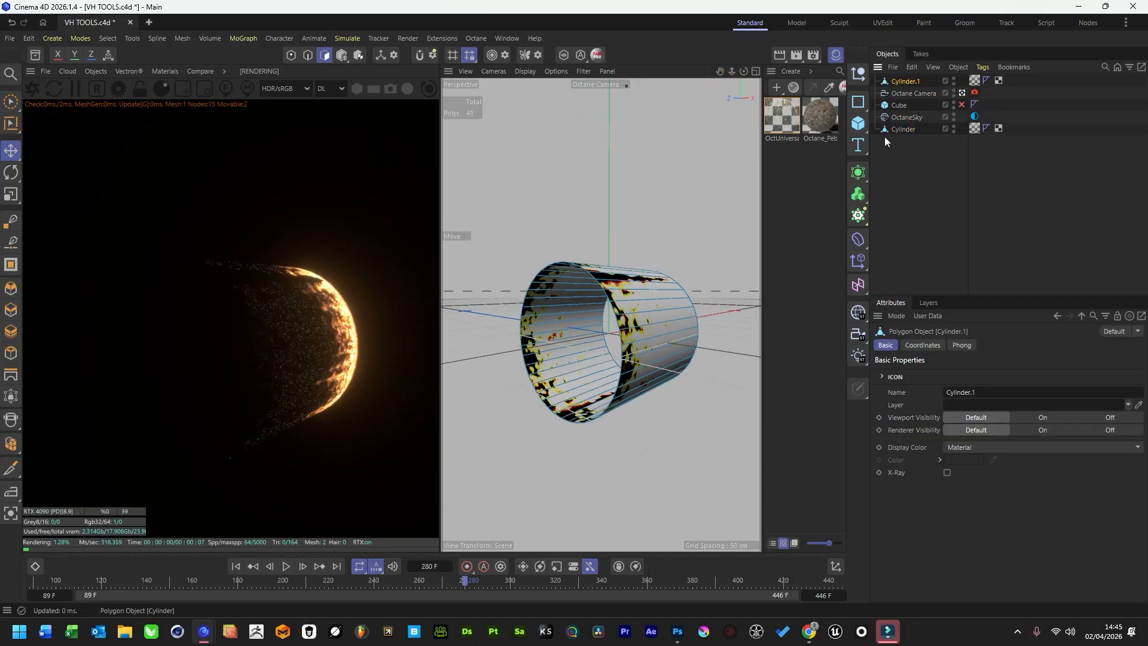
Scale the duplicated cylinder down slightly so that it sits just inside the original.
click(19, 198)
click(58, 213)
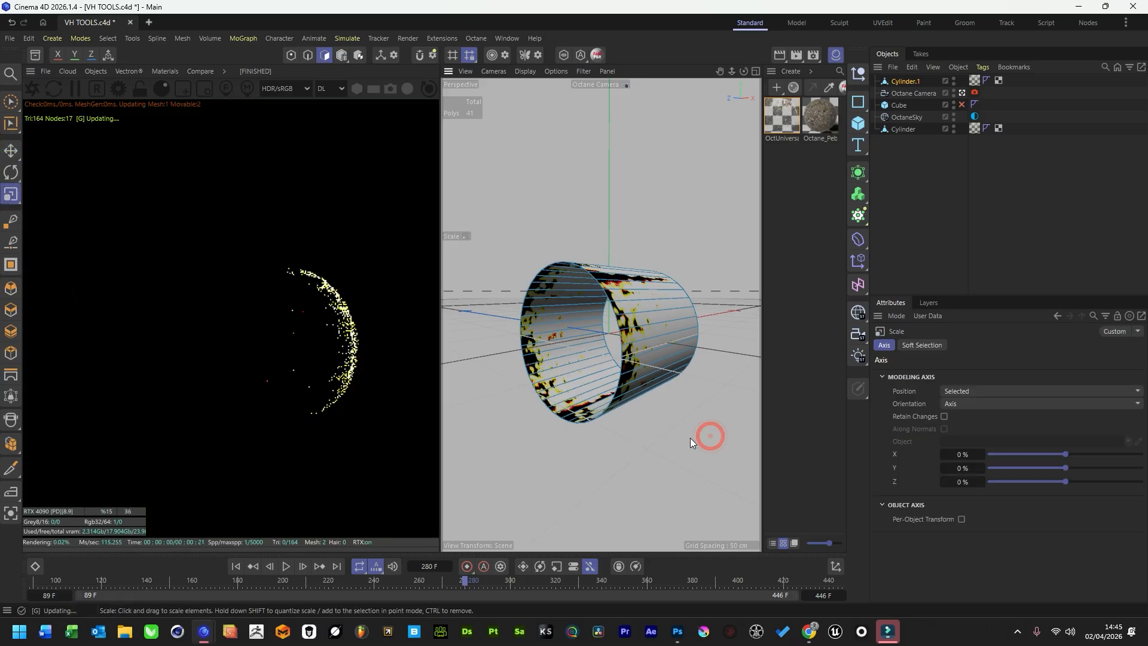
key(Return)
drag(706, 467, 684, 466)
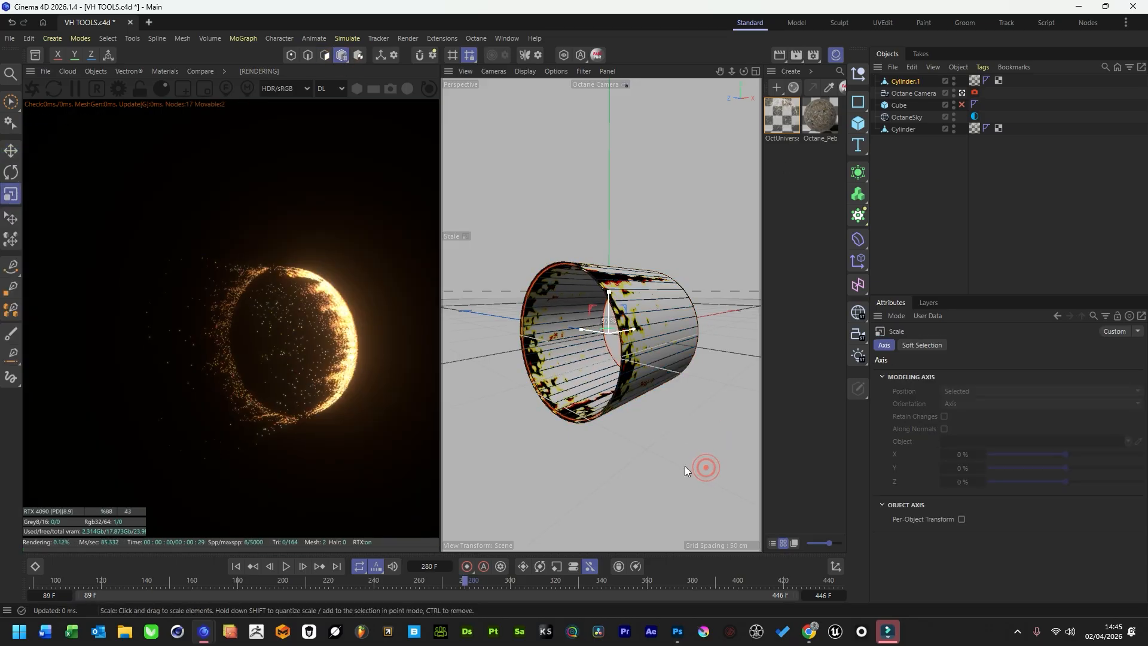
Reverse the normals of all polygons on the inner cylinder so that its inside faces render.
key(Return)
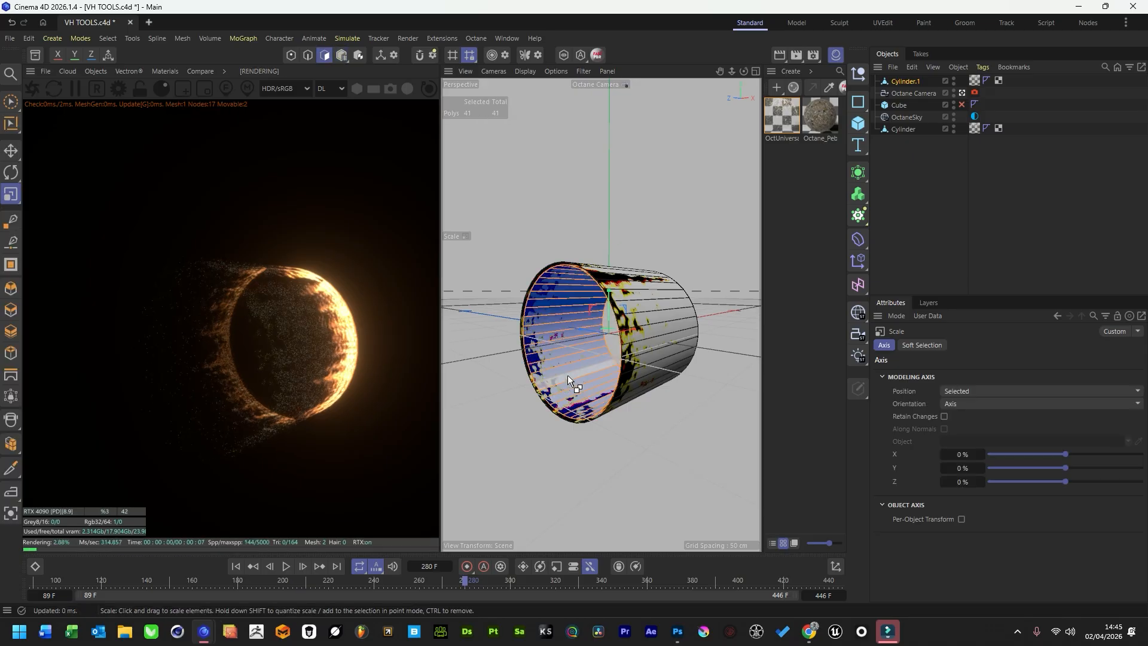
right_click(568, 341)
scroll(623, 595, down, 2)
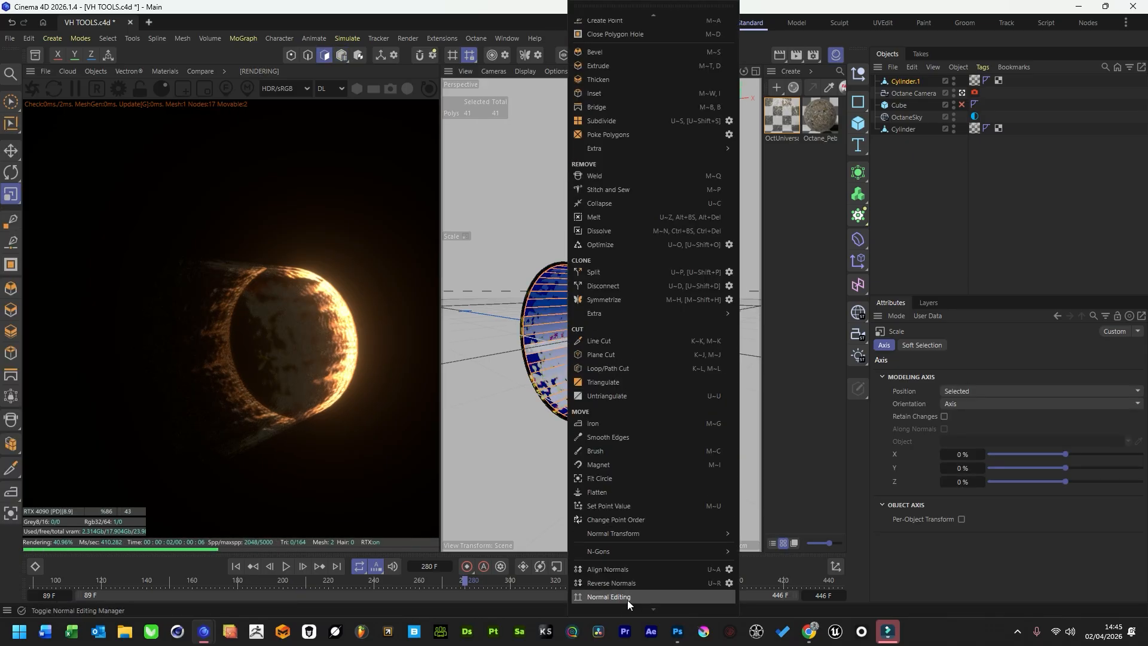
click(625, 589)
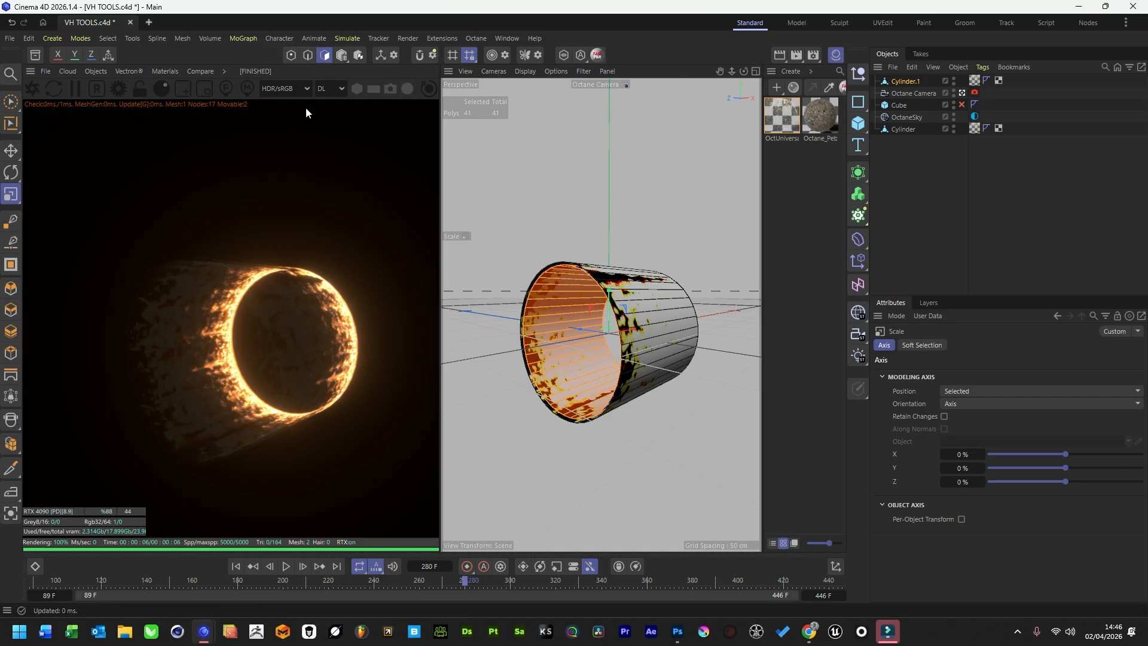
Go to frame 320 and insert a Color correction node between the fire image texture and OctUniversal1's albedo.
mouse_move(744, 71)
mouse_down()
mouse_move(717, 72)
mouse_move(741, 74)
mouse_move(744, 108)
mouse_move(741, 75)
mouse_move(754, 72)
mouse_move(741, 88)
mouse_move(706, 73)
mouse_move(755, 72)
mouse_move(731, 71)
mouse_up()
drag(282, 585, 556, 589)
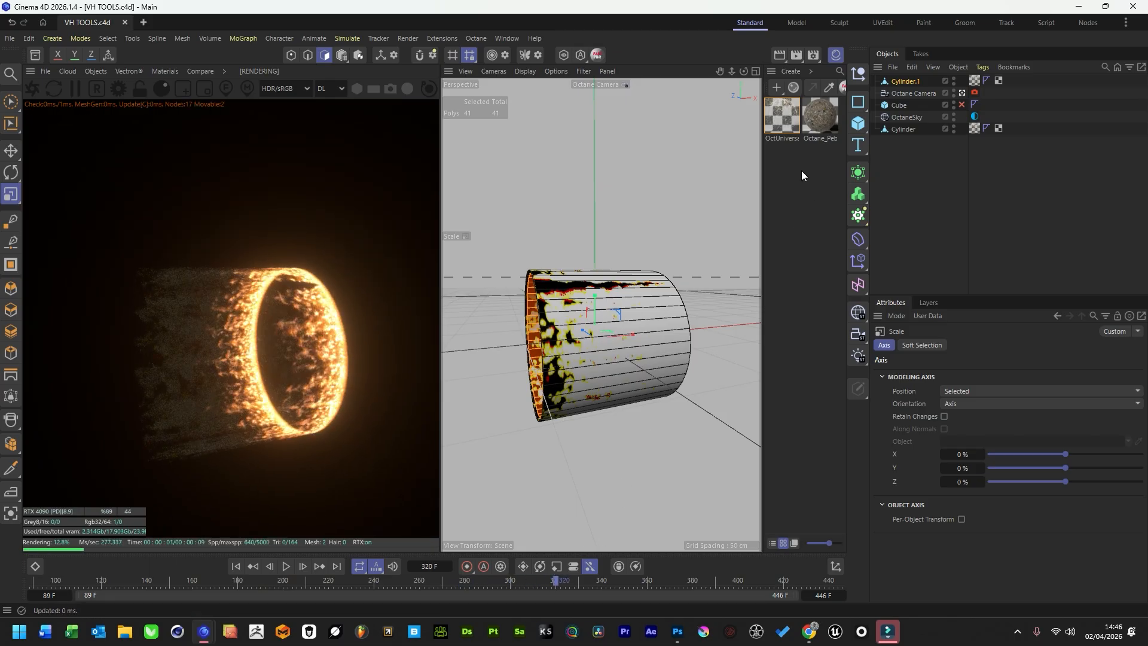
click(780, 120)
click(903, 572)
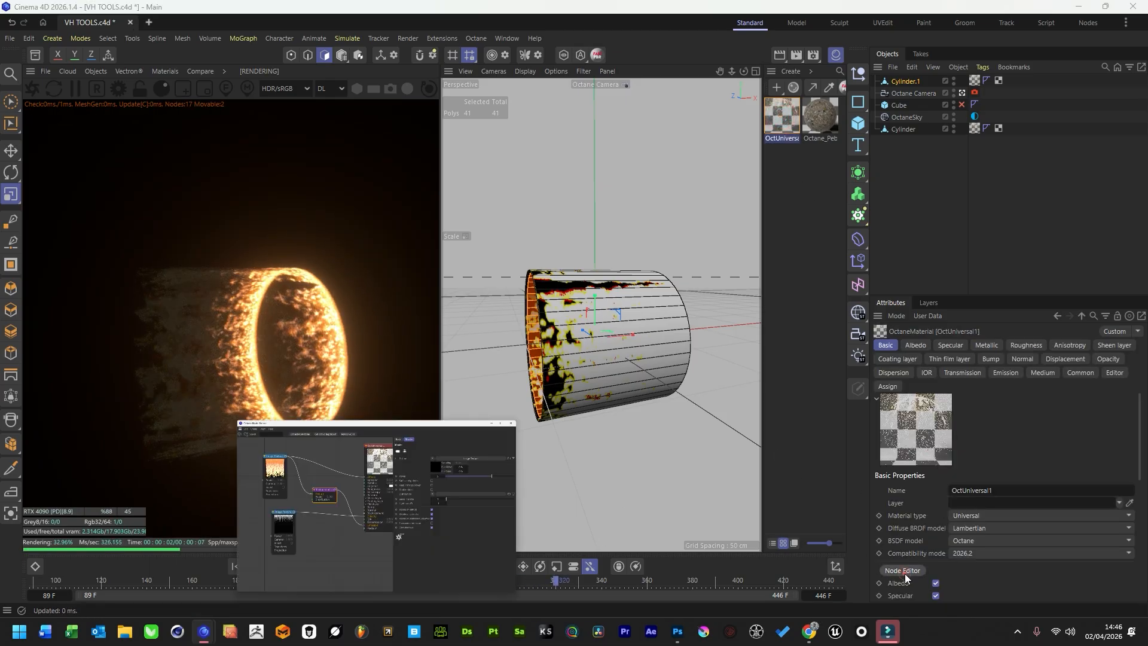
mouse_move(386, 253)
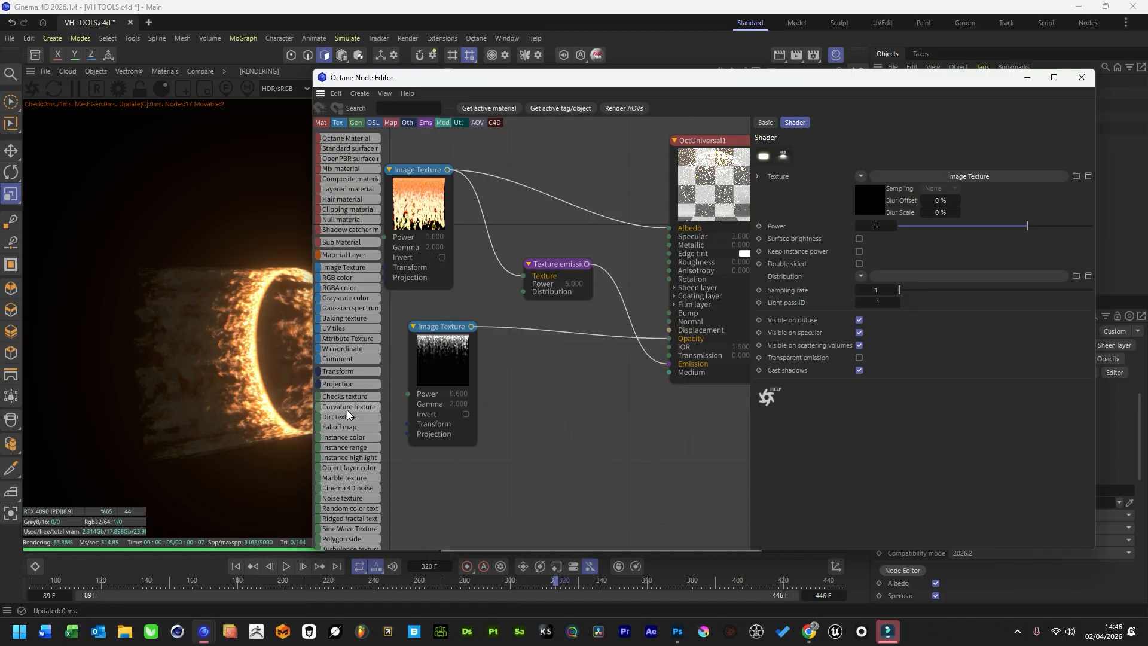
scroll(347, 406, down, 10)
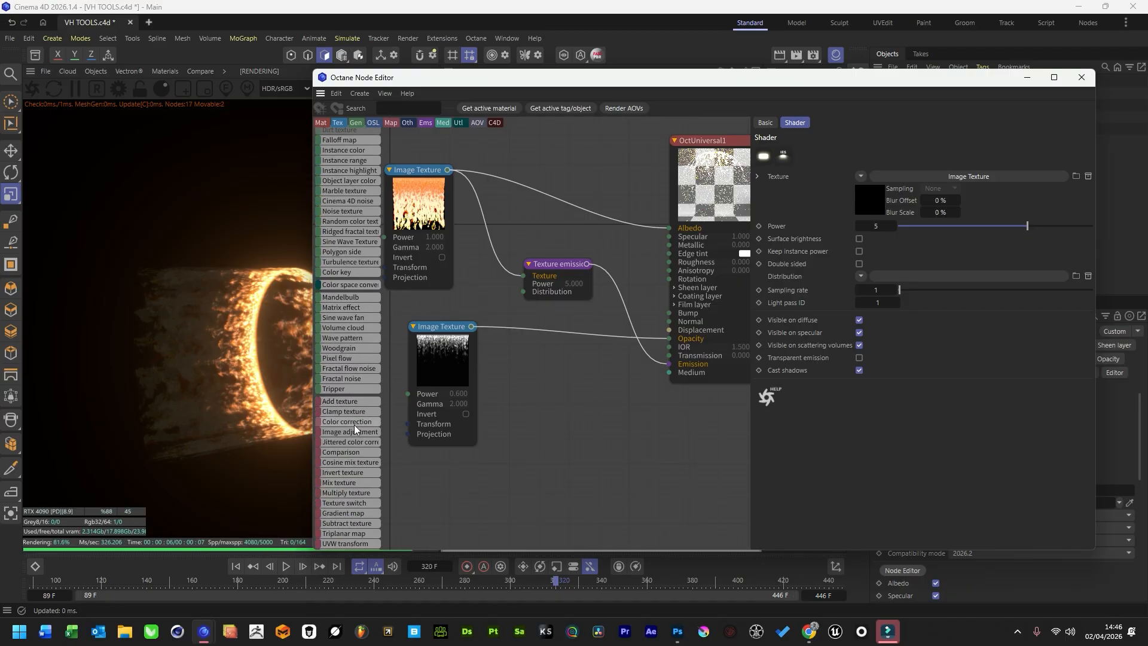
click(537, 189)
Shift the hue in the Color correction node to turn the glowing flames pink, and close the node editor.
drag(961, 233, 1067, 234)
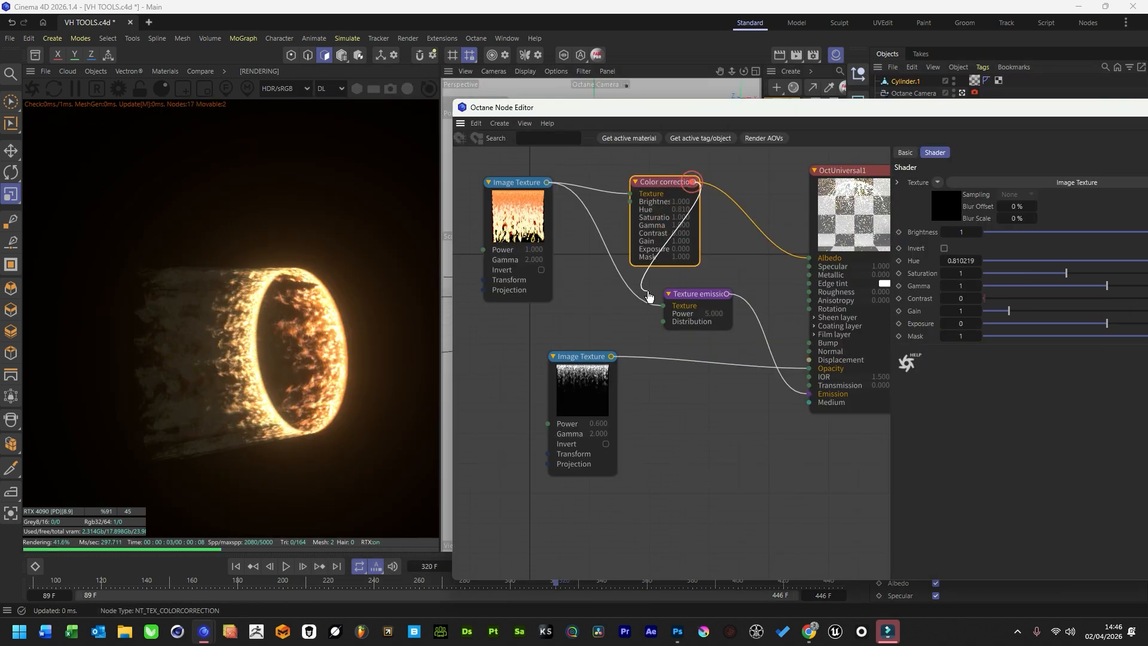
drag(648, 296, 664, 308)
mouse_move(1071, 261)
mouse_down()
mouse_move(1145, 278)
mouse_move(1014, 264)
mouse_move(1087, 268)
mouse_up()
click(1147, 108)
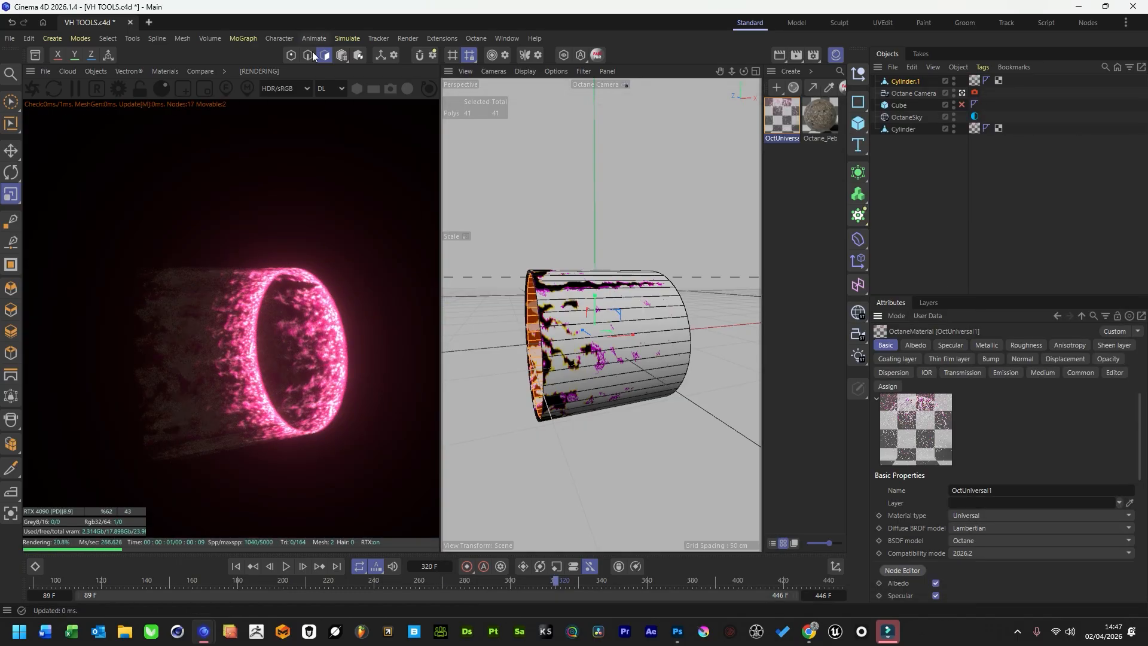
Loop-select the edge ring at the inner cylinder's faded end and scale it down to taper the shape.
mouse_move(732, 71)
mouse_down()
mouse_move(778, 75)
mouse_move(712, 78)
mouse_up()
click(744, 75)
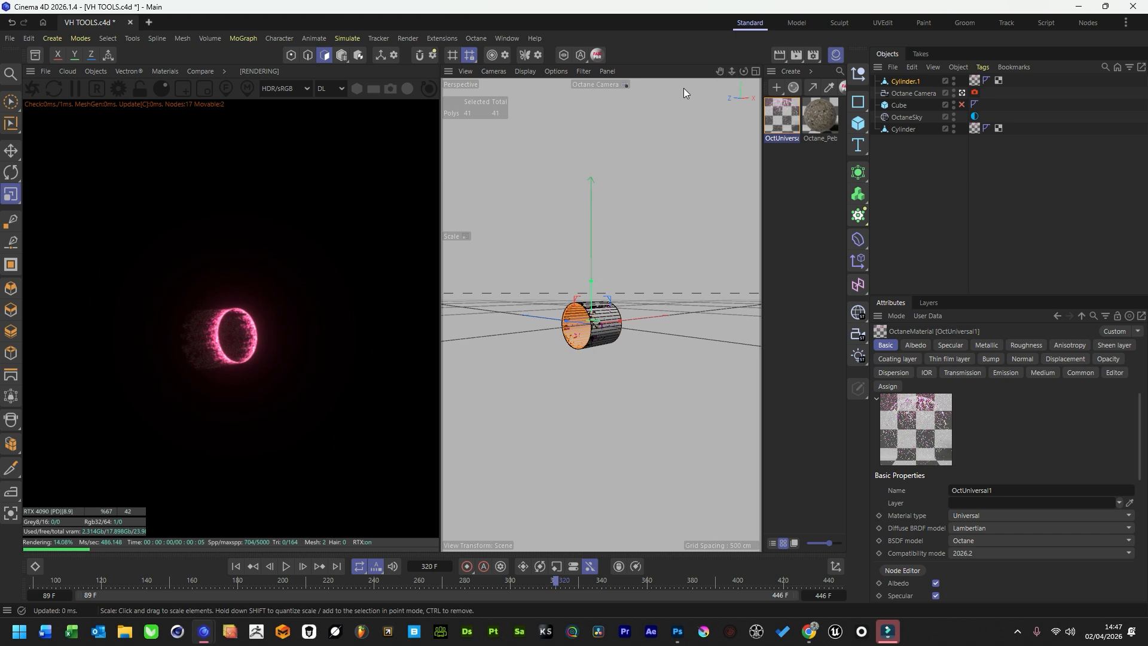
drag(743, 72, 715, 74)
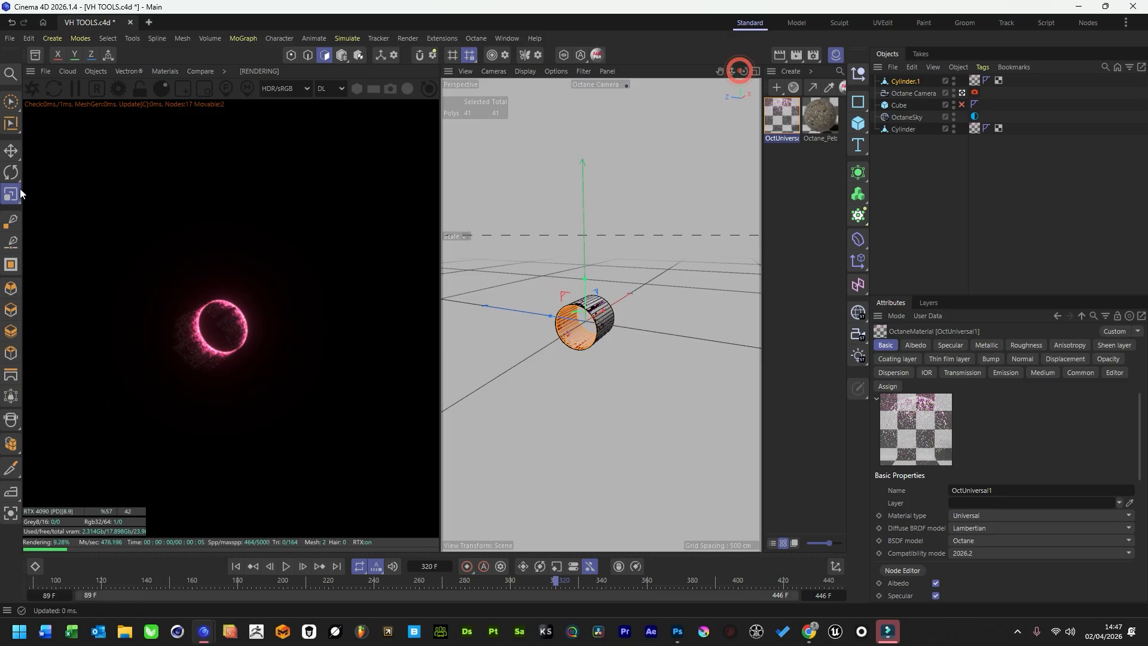
scroll(530, 348, up, 6)
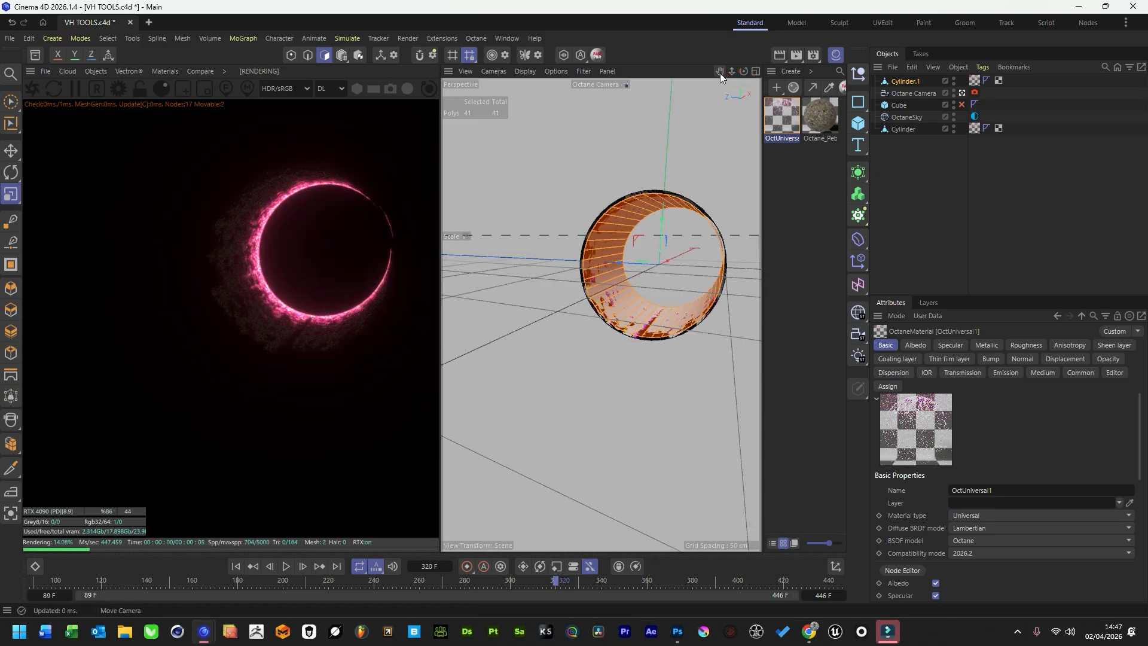
drag(720, 73, 619, 130)
key(u)
key(l)
click(305, 58)
click(534, 384)
key(t)
drag(534, 384, 475, 385)
Scale down the matching edge ring of the outer Cylinder so both cylinders taper together, and clear the selection.
click(903, 129)
key(u)
key(l)
click(600, 294)
key(t)
drag(600, 294, 540, 320)
click(977, 218)
mouse_move(741, 74)
mouse_down()
mouse_move(670, 76)
mouse_move(741, 73)
mouse_up()
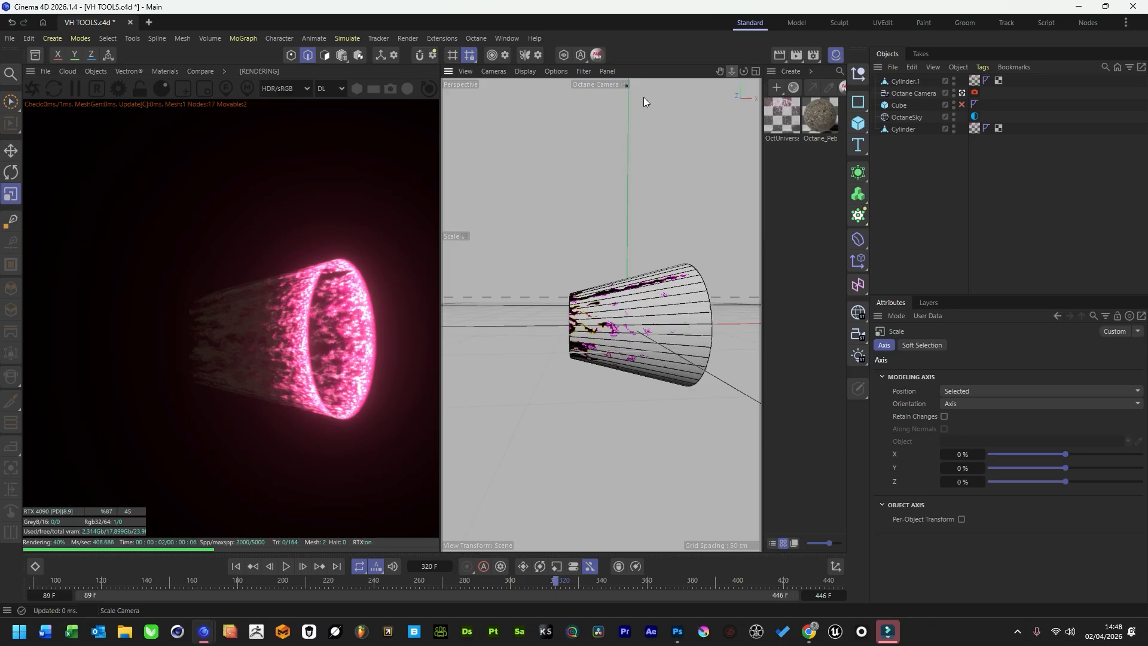
Move the narrow edge ring along the cylinder's axis, away from the bright end, to stretch the flame into a long trail.
click(11, 151)
click(615, 326)
drag(615, 326, 412, 326)
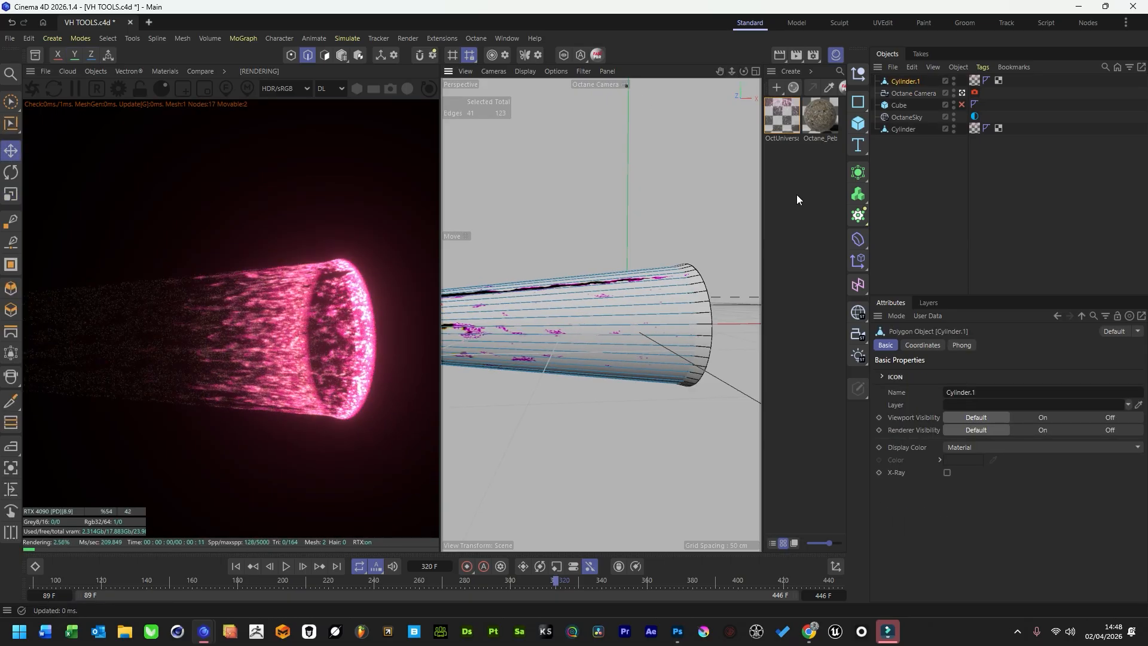
drag(732, 71, 728, 70)
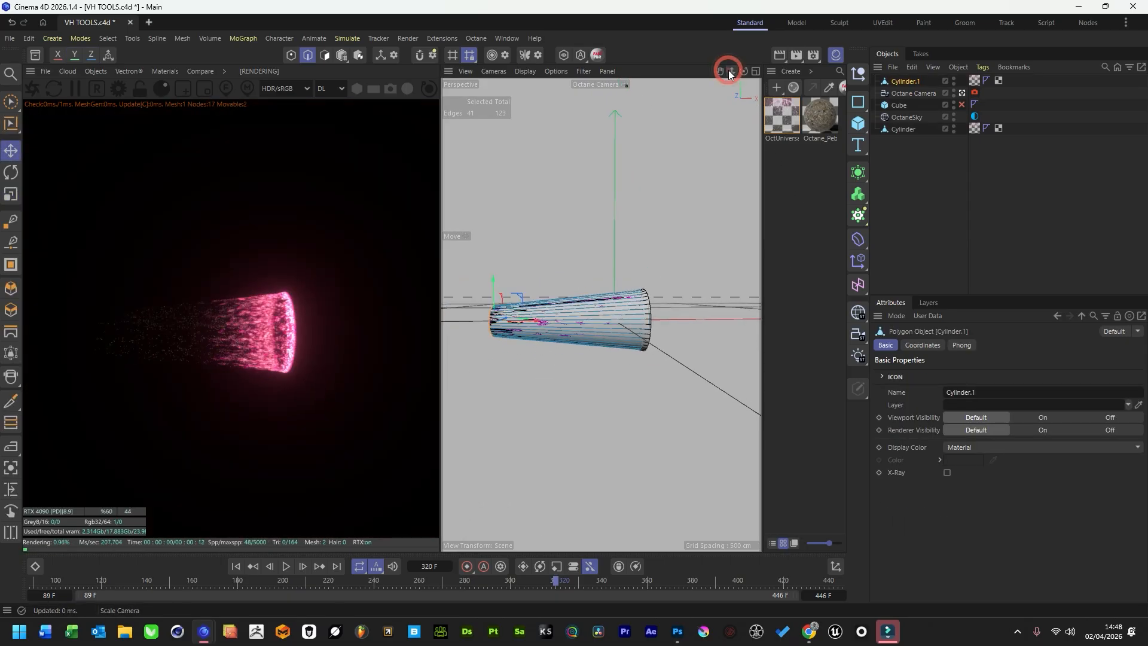